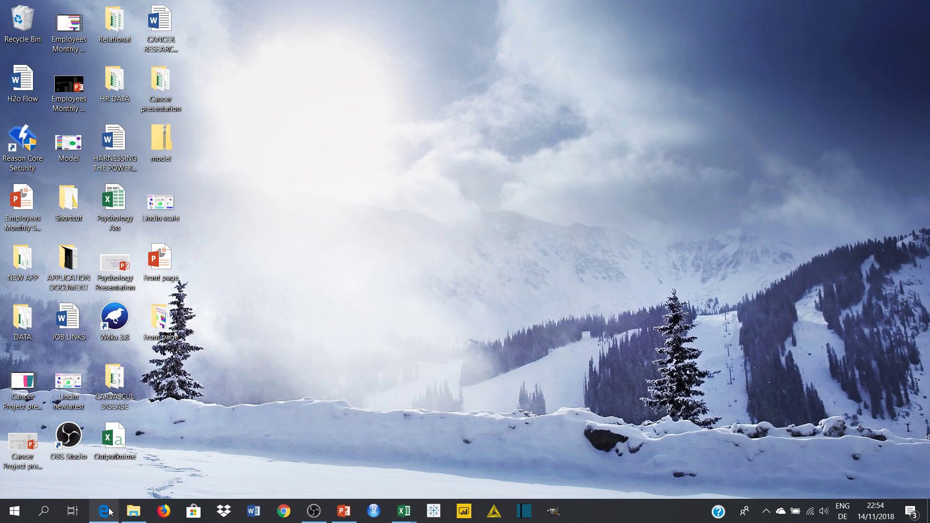
- Locate the Firefox shortcut on the Windows taskbar
mouse_move(109, 512)
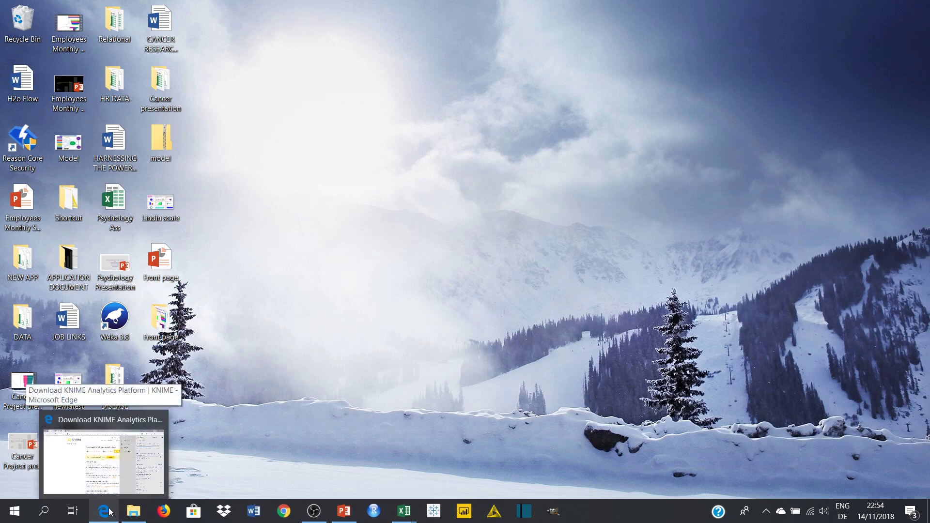
- Launch Firefox, dismiss the default-browser prompt and go to the Google homepage
left_click(163, 511)
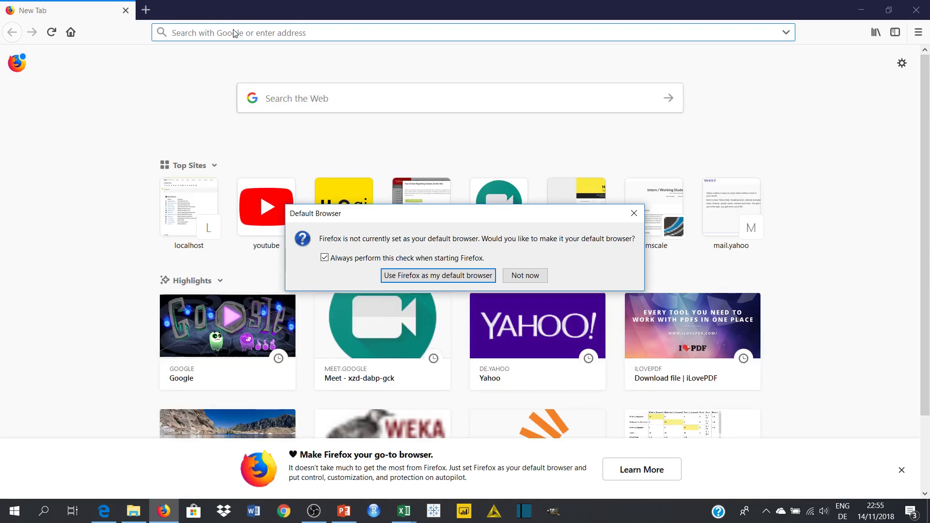
left_click(633, 213)
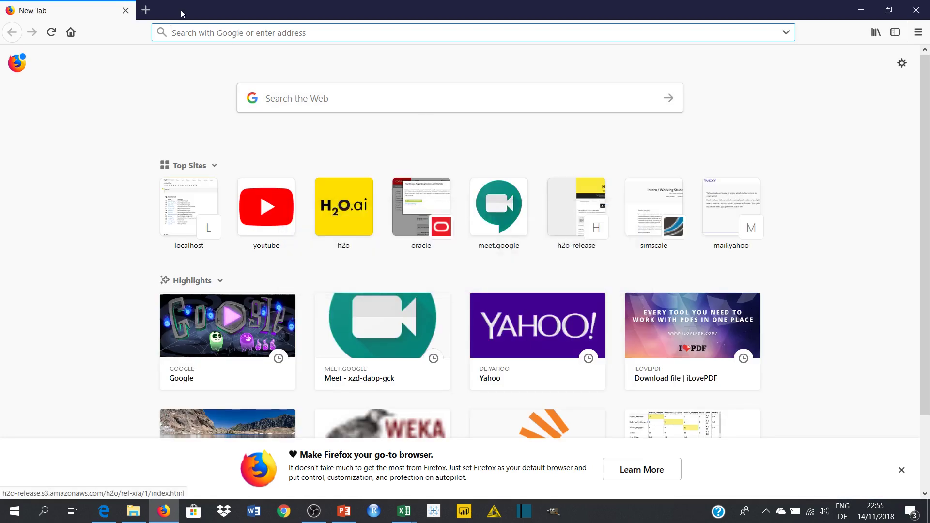
left_click(192, 32)
type("google.com")
key("Return")
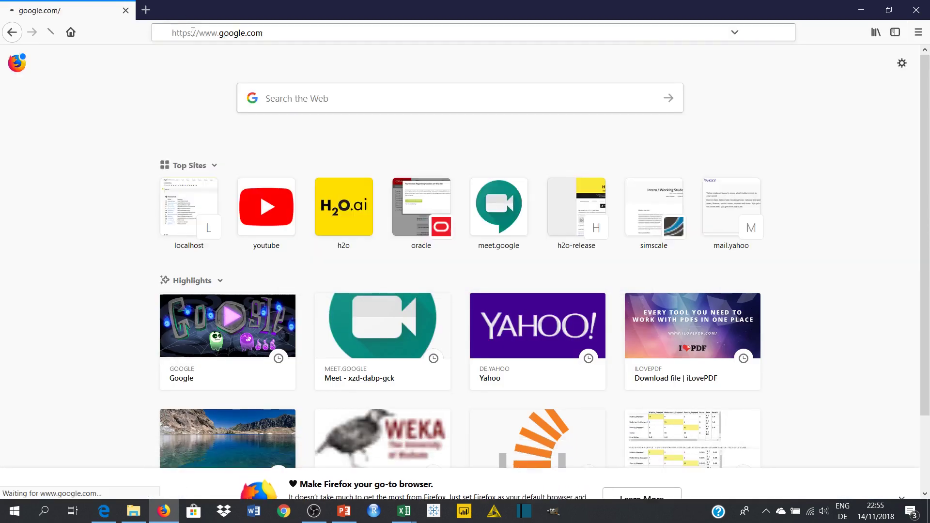
- Search Google for knime.org using the suggested completion
type("knime")
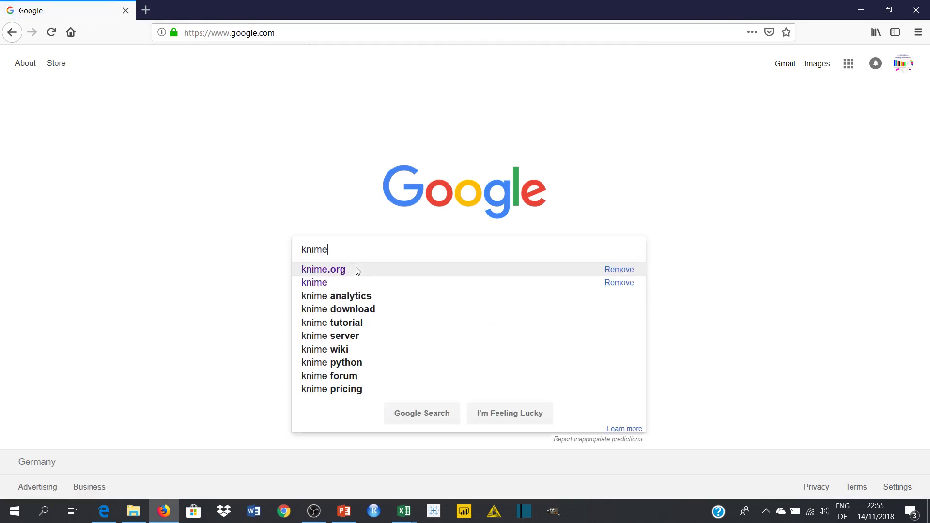
key("Down")
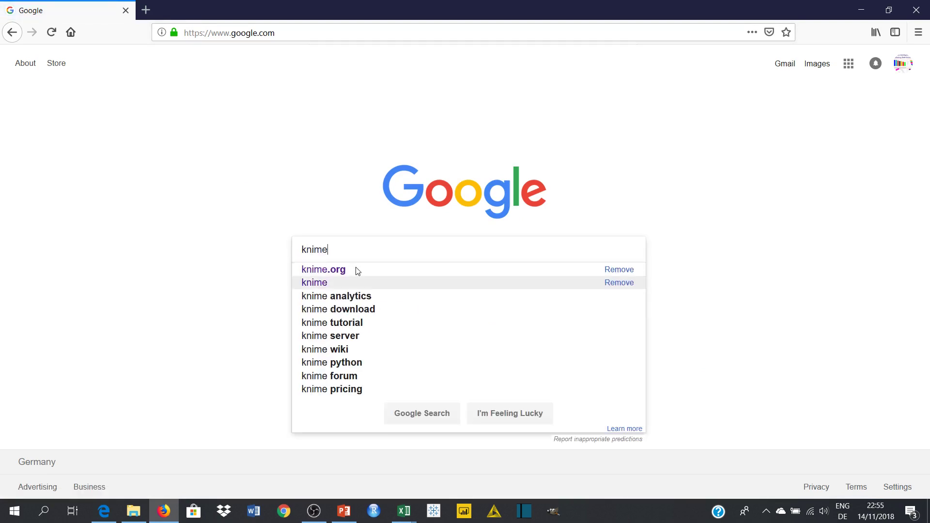
key("Up")
key("Return")
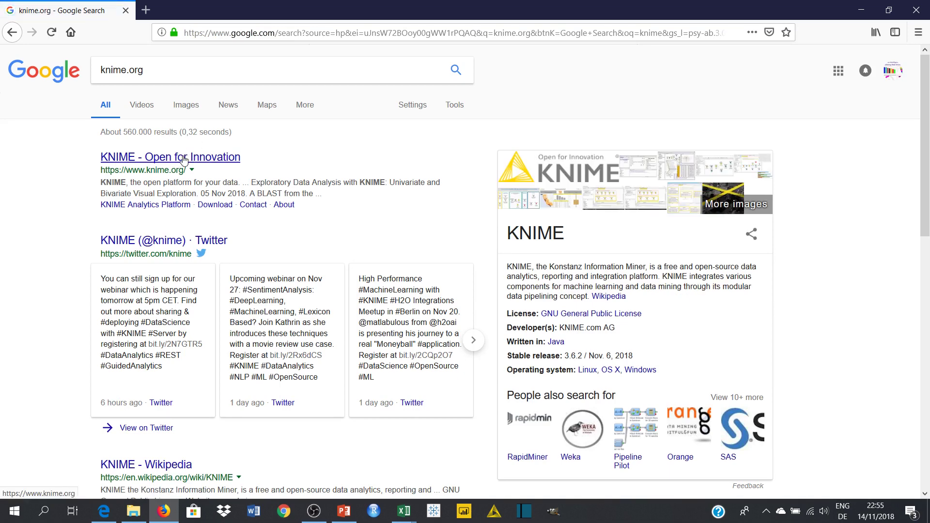
- Open the official KNIME site and reach the Download KNIME Analytics Platform 3.6.2 page
left_click(184, 160)
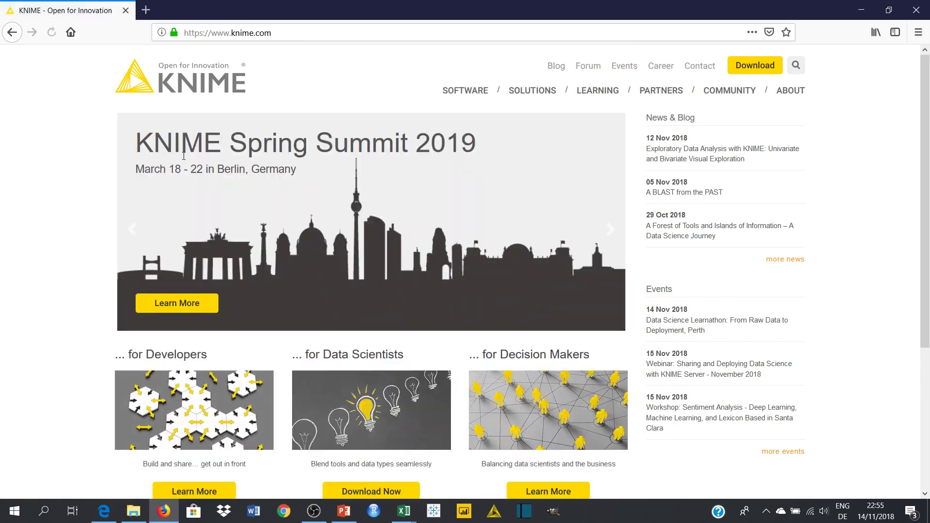
scroll(14, 296, "down", 3)
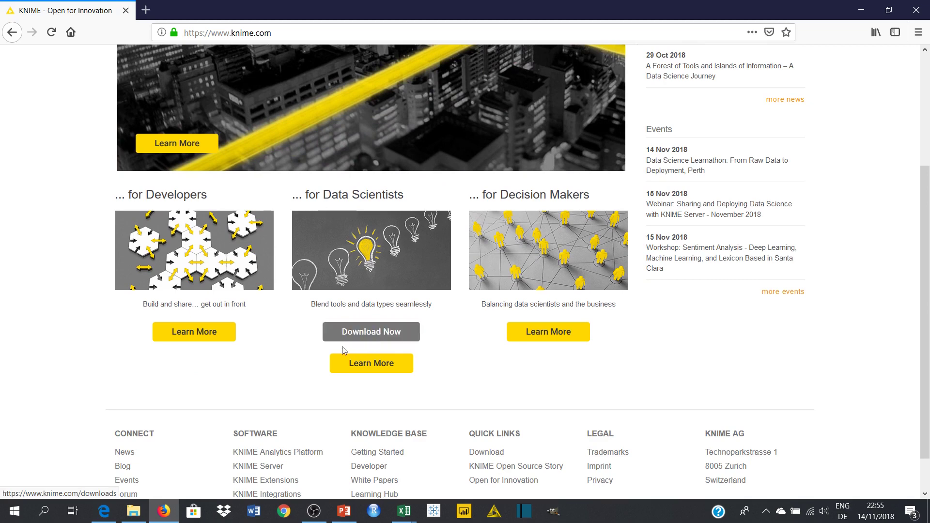
left_click(369, 339)
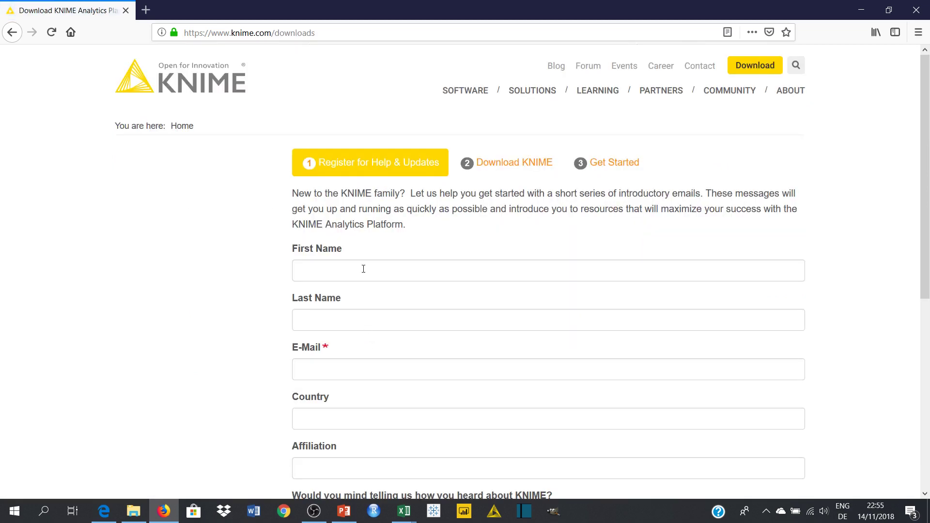
scroll(177, 289, "down", 4)
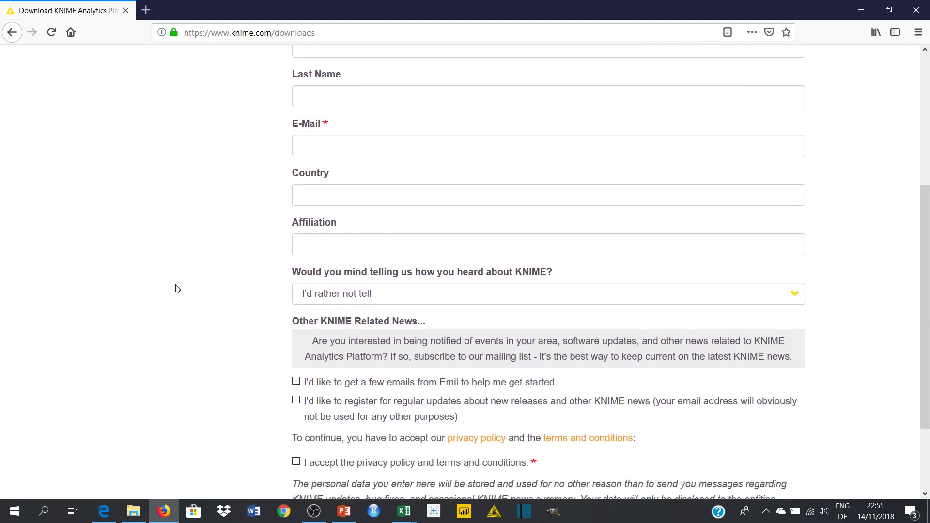
scroll(177, 288, "up", 5)
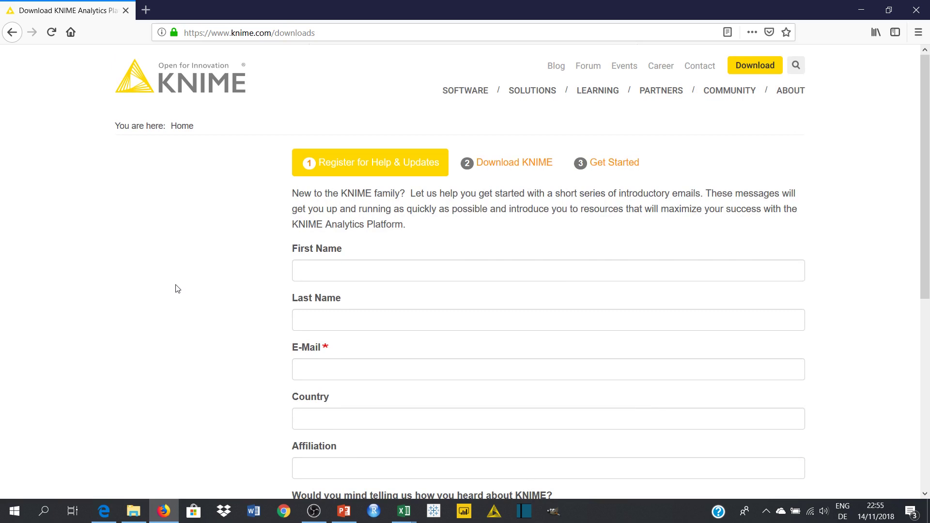
scroll(177, 289, "down", 1)
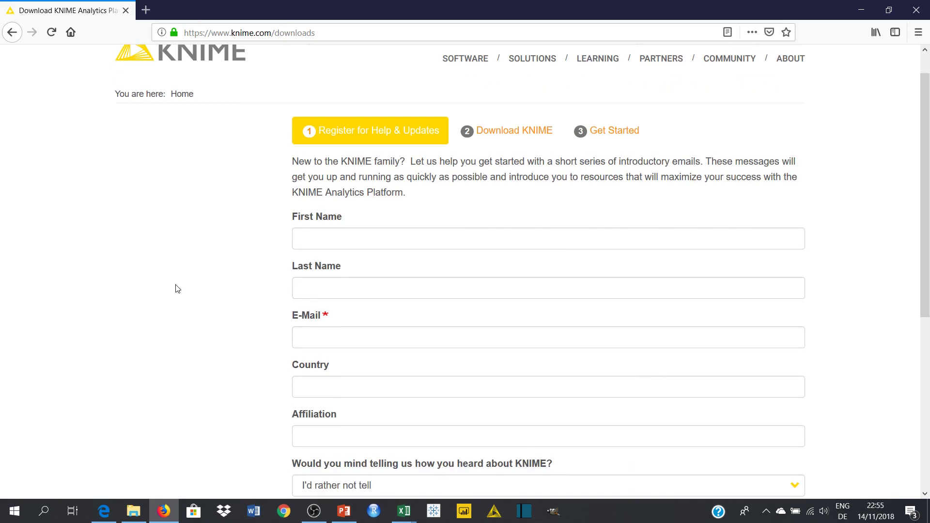
scroll(177, 289, "down", 2)
scroll(177, 289, "up", 2)
- Jump to the '2 Download KNIME' step to view the Windows, Linux and Mac download tables
left_click(508, 135)
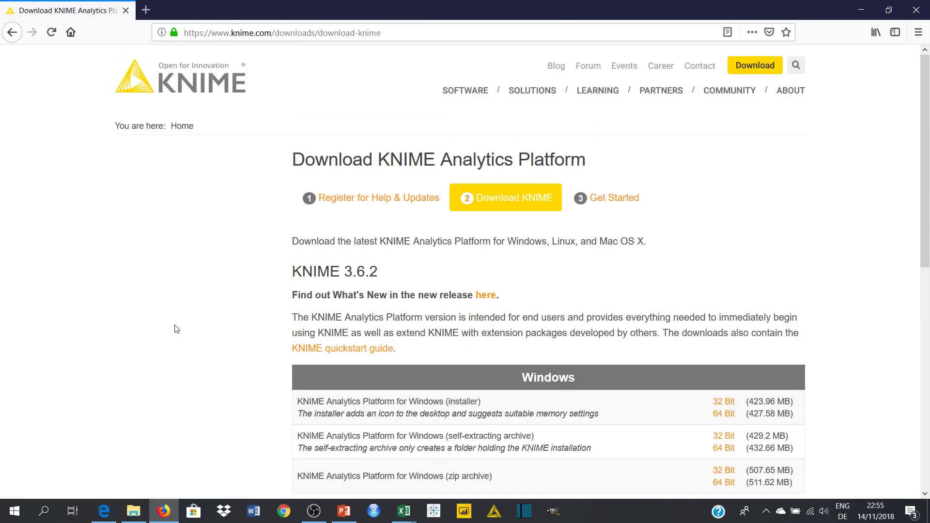
scroll(176, 329, "down", 5)
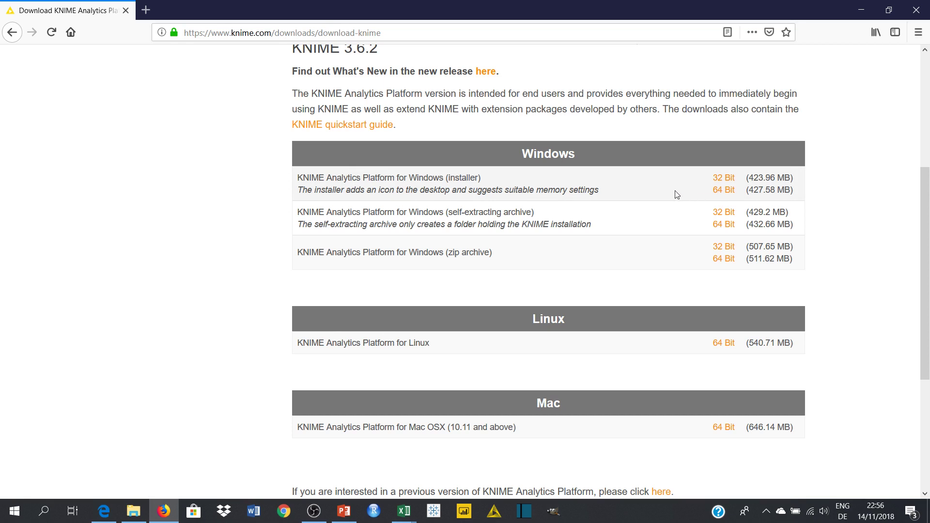
- Choose the 64 Bit Windows installer (427.58 MB), accept the terms and save the file
left_click(720, 194)
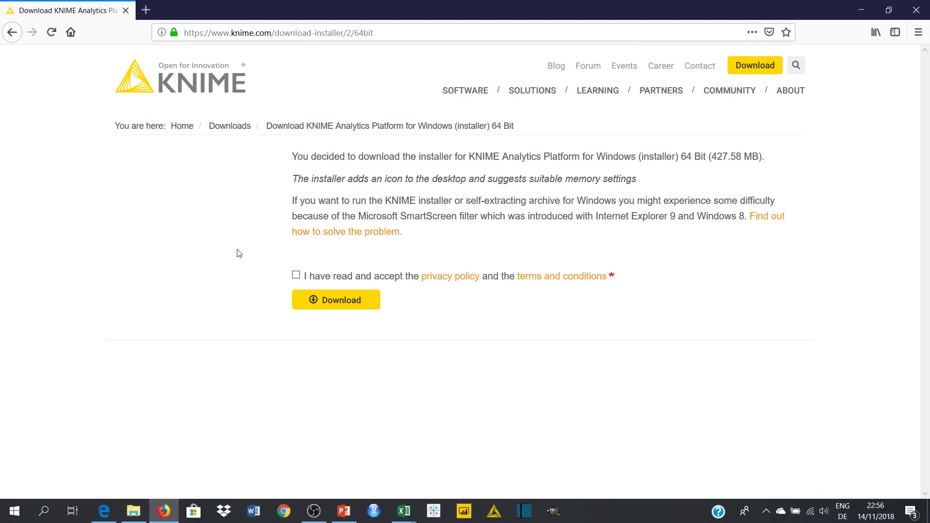
left_click(296, 275)
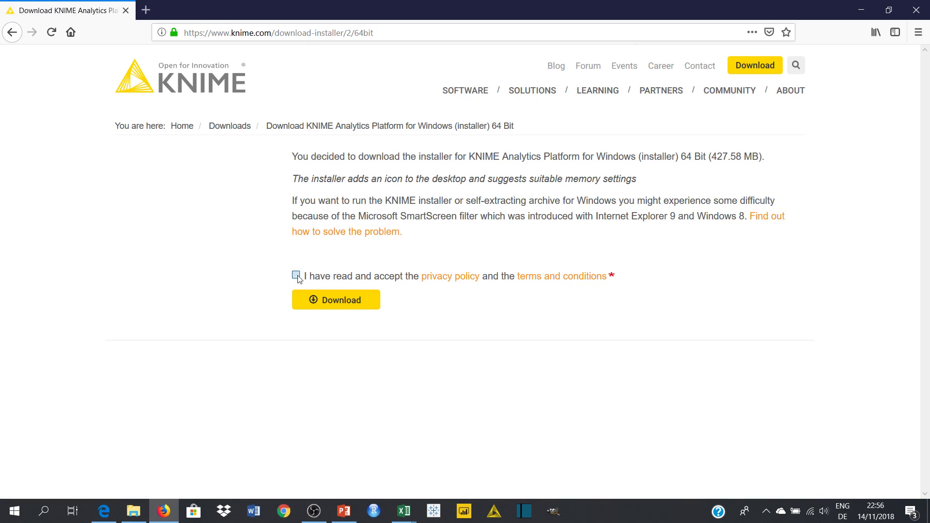
left_click(330, 300)
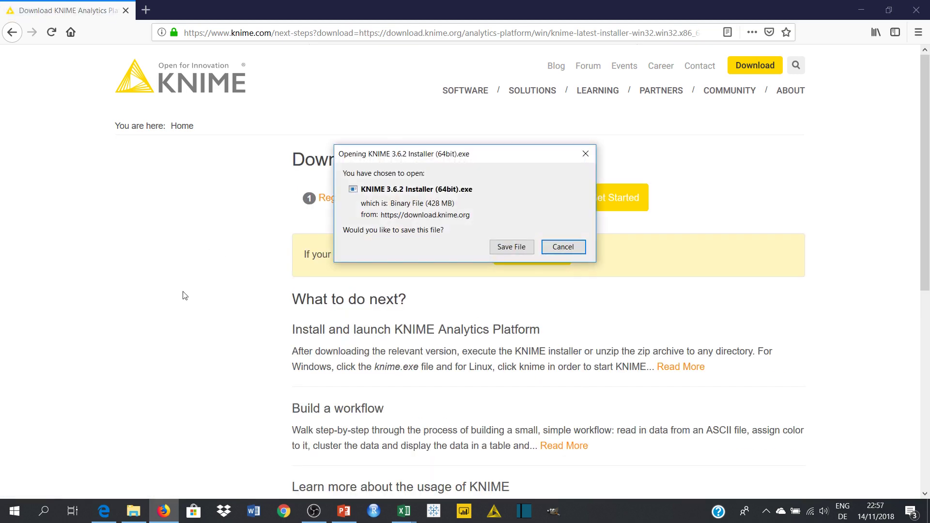
left_click(512, 247)
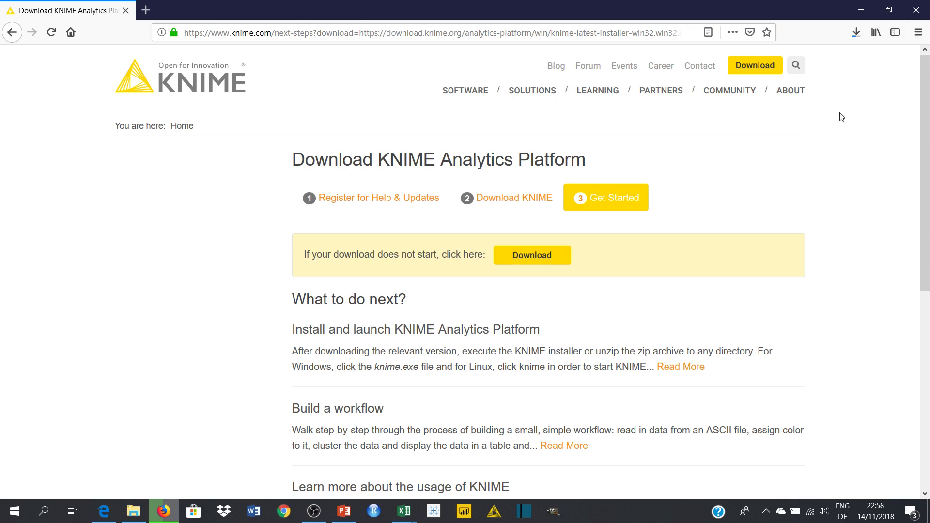
- Minimise Firefox and view the downloaded KNIME 3.6.2 64-bit installers in the Downloads folder
left_click(861, 10)
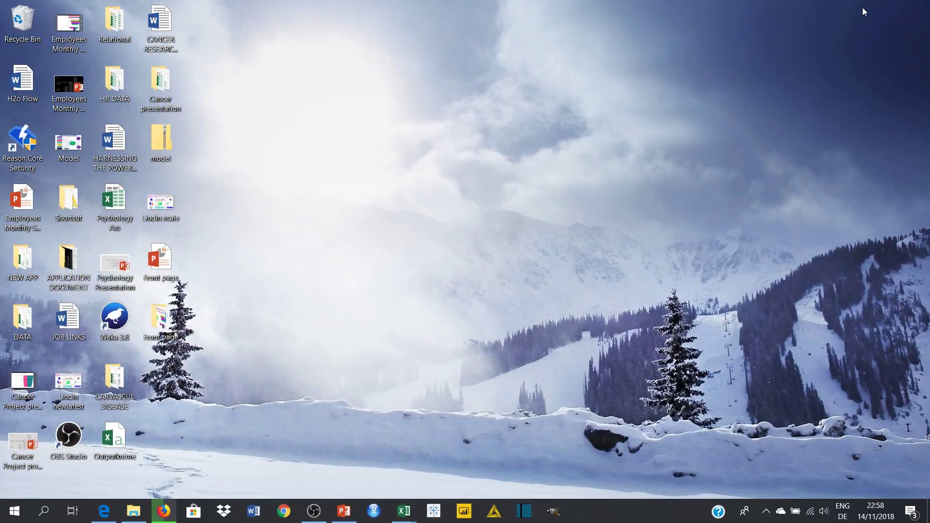
left_click(134, 511)
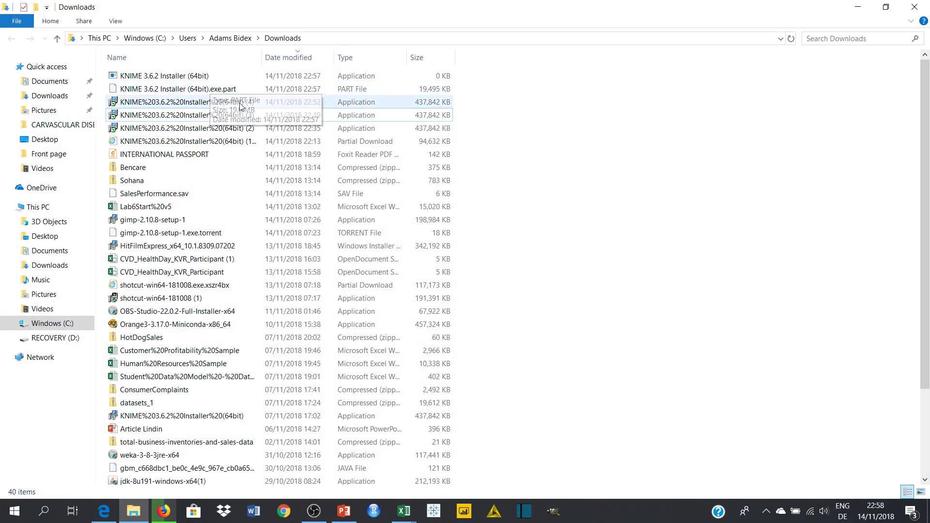
left_click(227, 117)
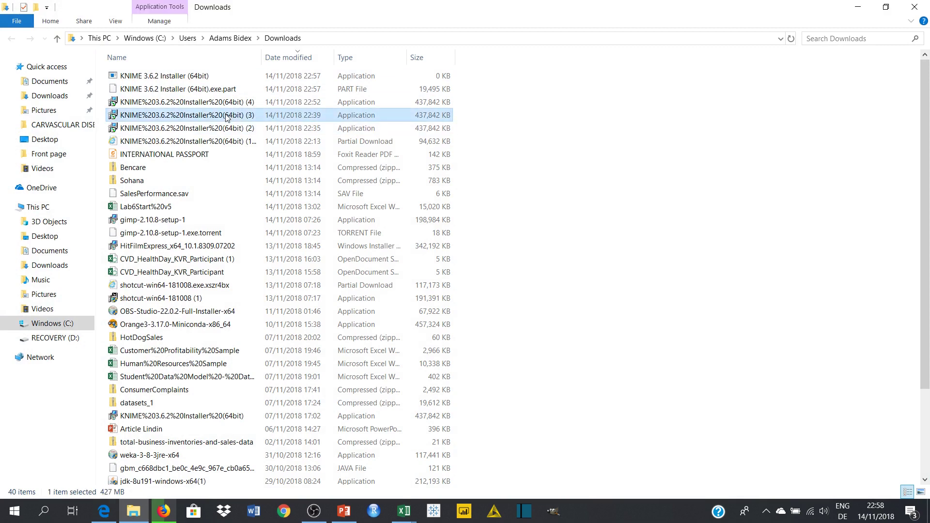
right_click(227, 118)
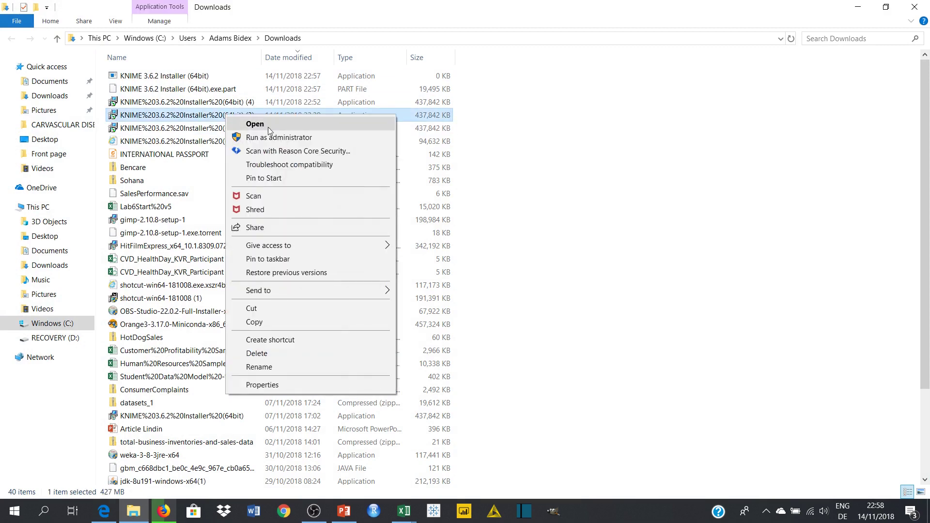
left_click(514, 121)
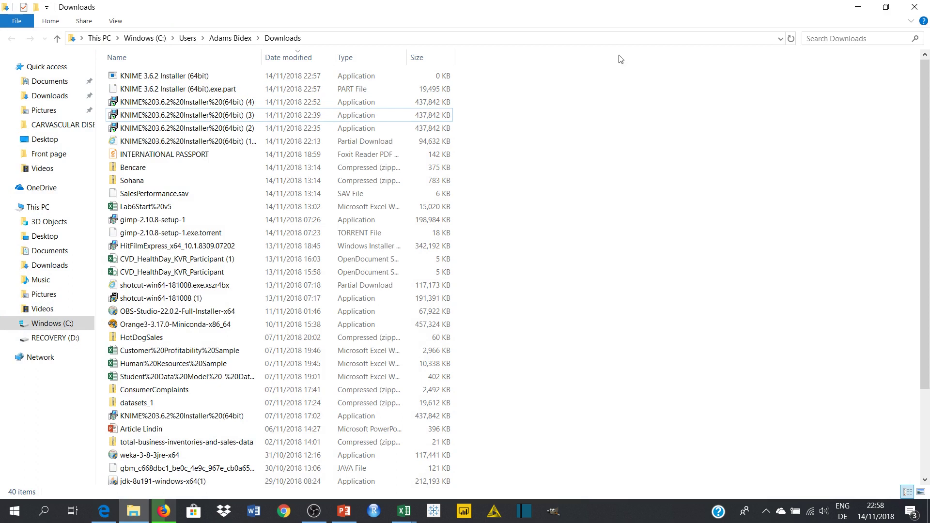
- Minimise Explorer and launch KNIME Analytics Platform 3.6.2 to load the Cancer Hypothesis workflow
left_click(855, 7)
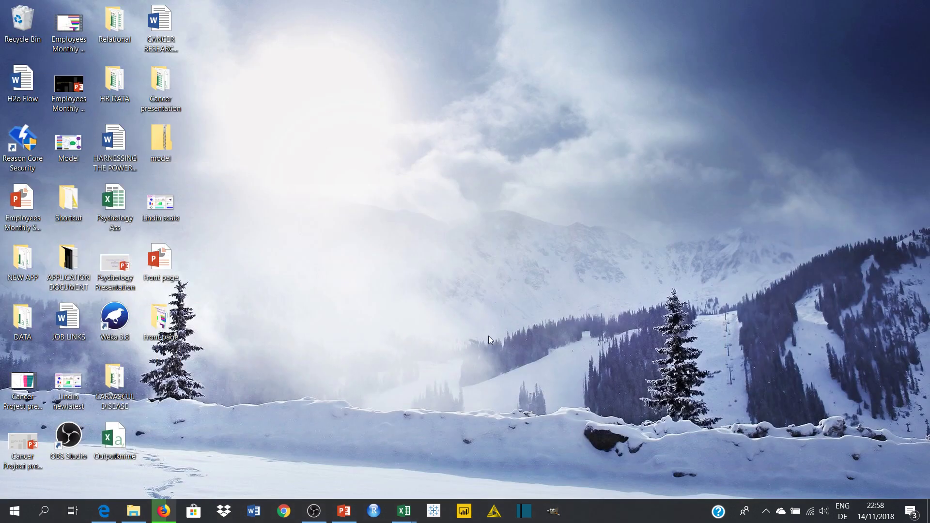
left_click(494, 511)
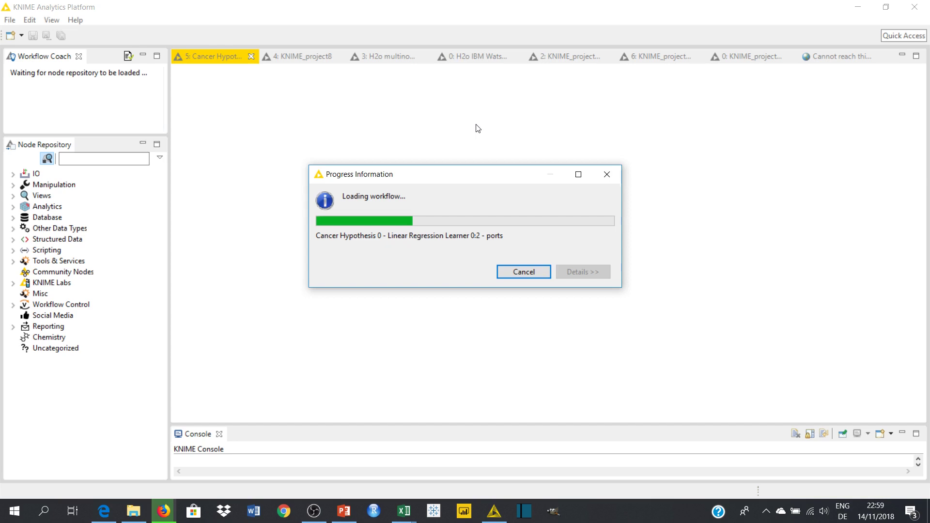
left_click(299, 57)
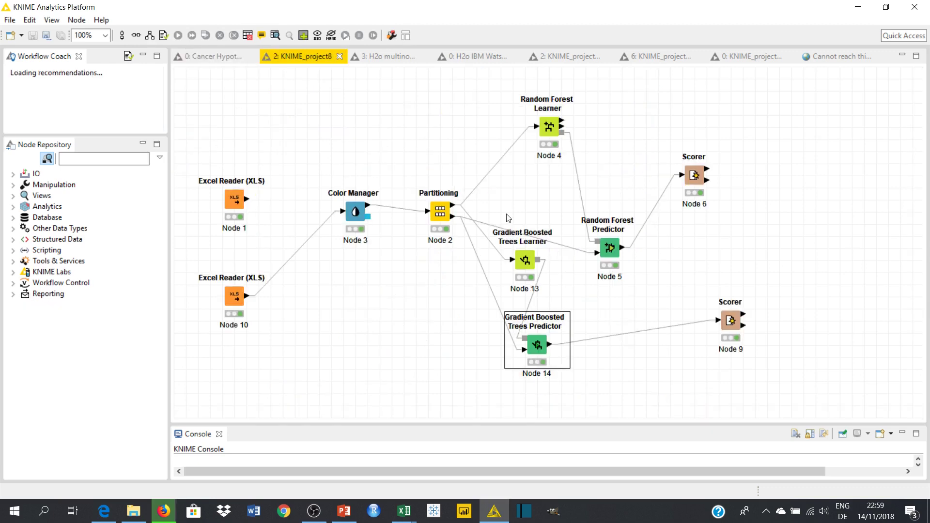